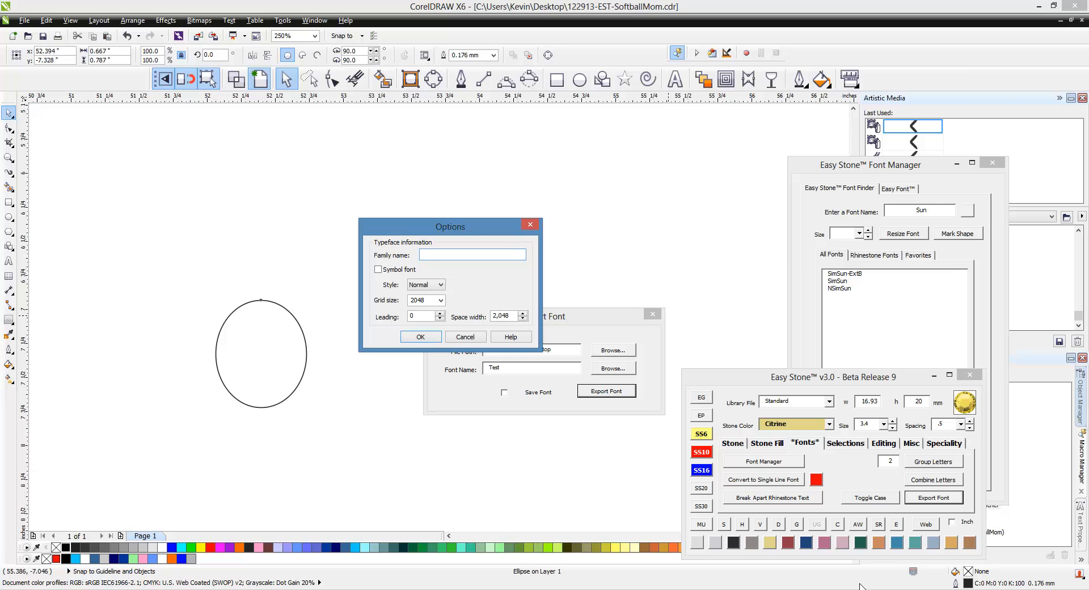
Switch to FontCreator with the RT Sunshine TTF font open and maximize its window.
click(938, 588)
drag(319, 67, 408, 73)
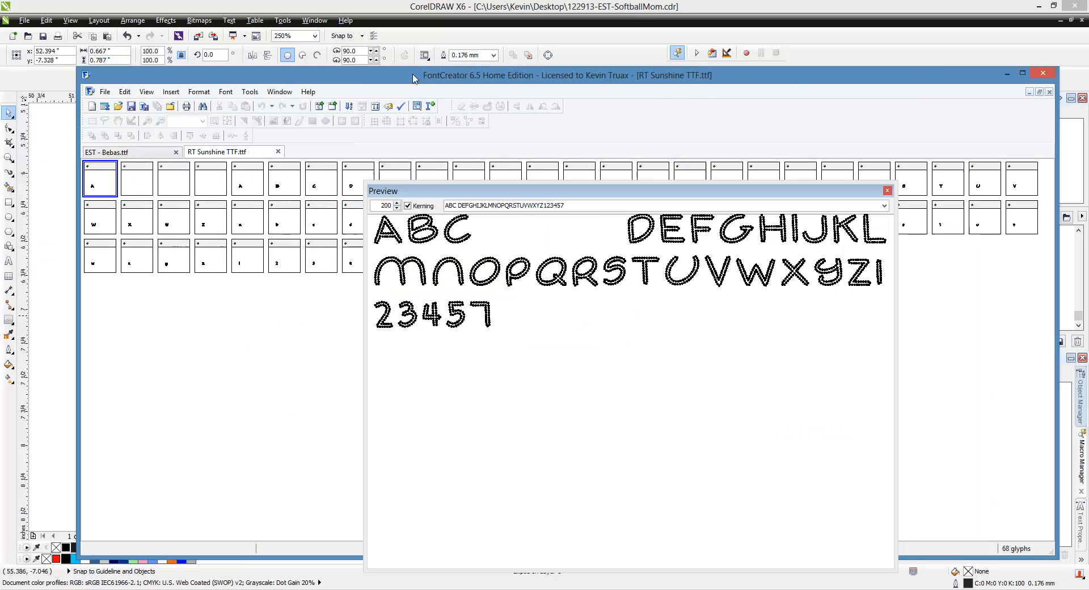
double_click(408, 73)
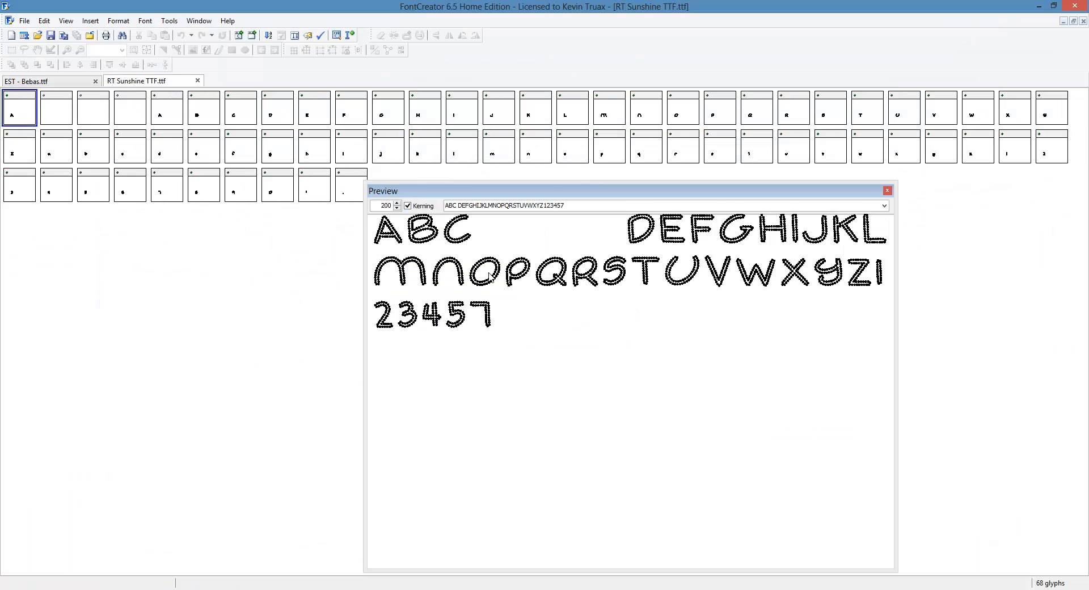
Preview the text "FOOTBALL MOM" in the RT Sunshine TTF font to check the gap between the words.
drag(429, 192, 435, 178)
click(598, 189)
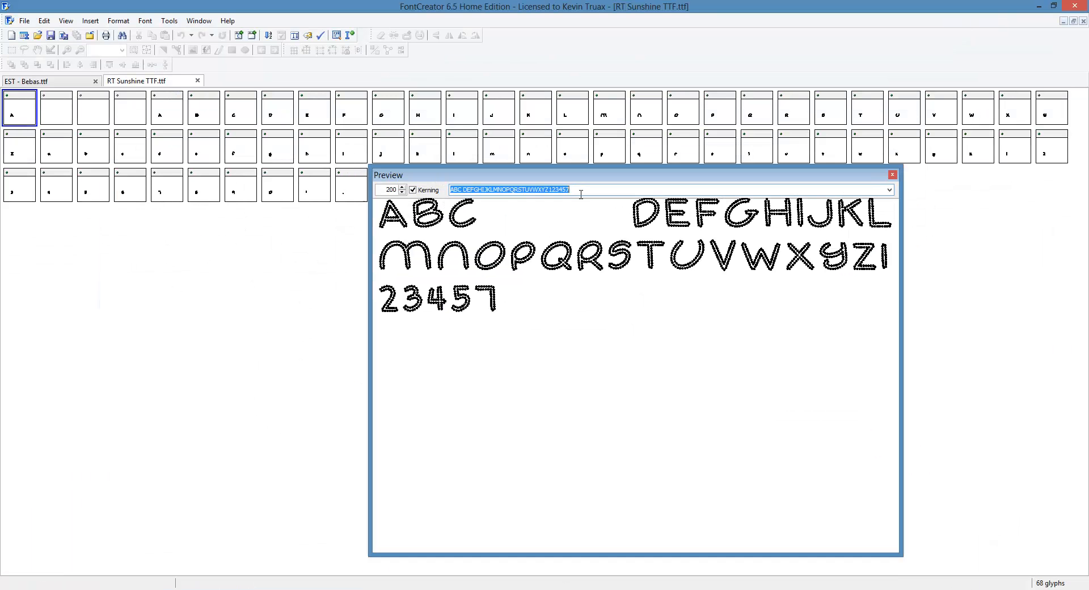
text(F)
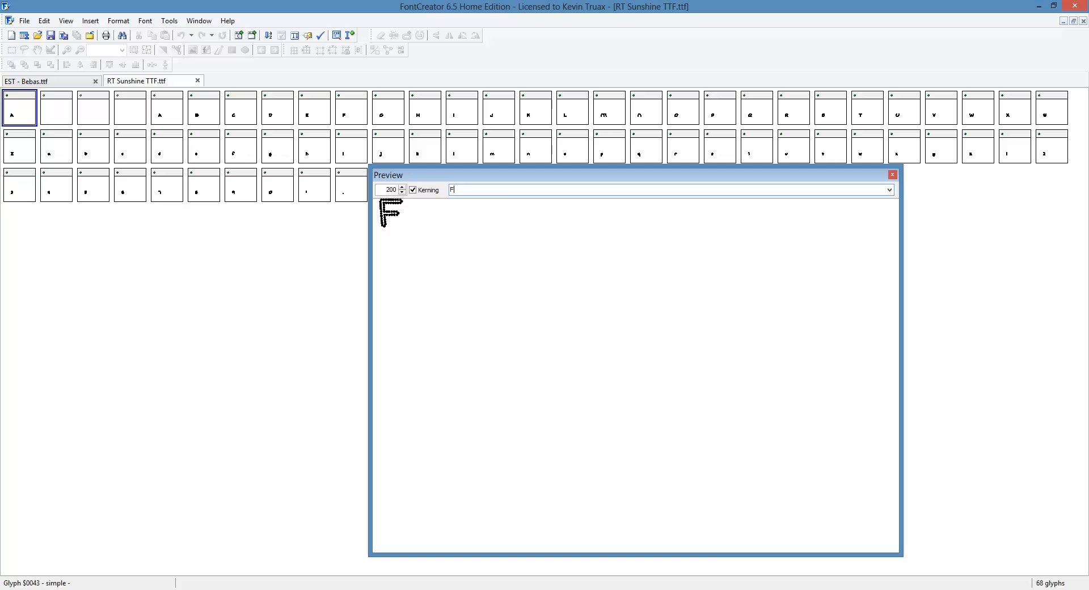
text(OOTBALL)
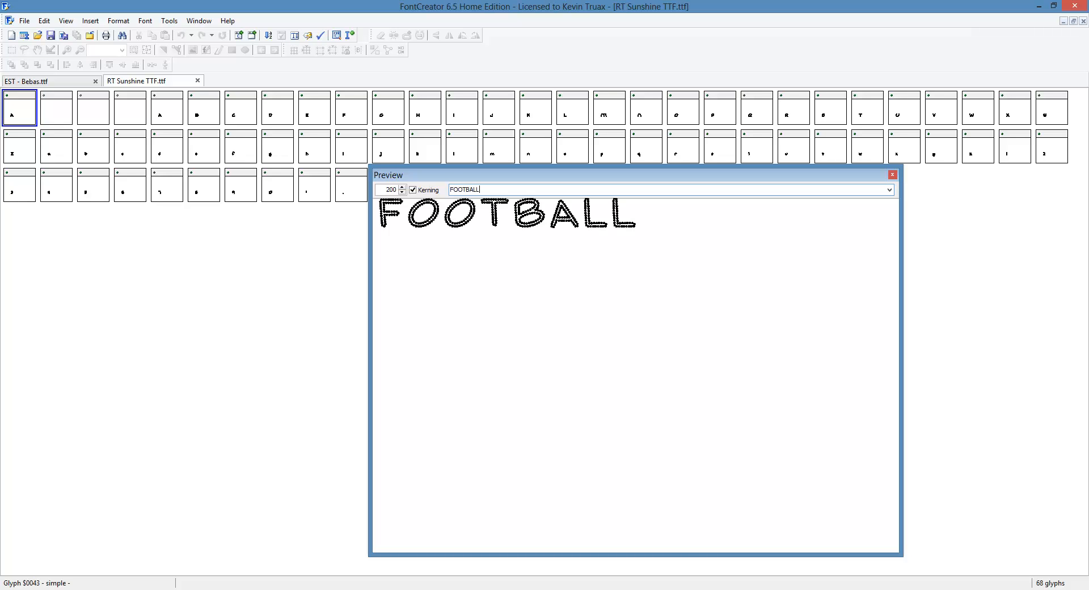
text( MOM)
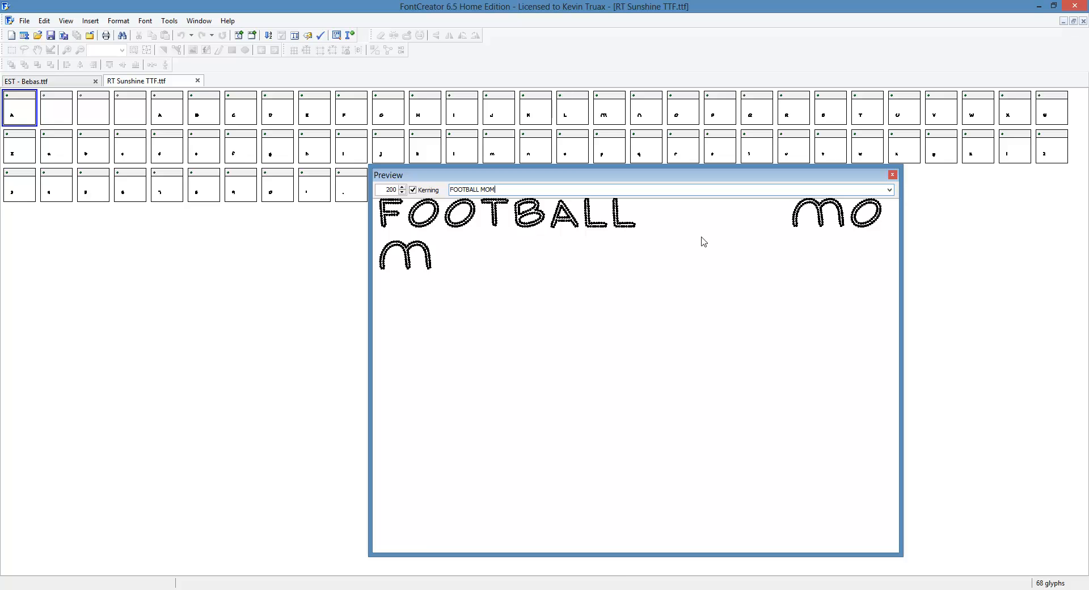
Switch to CorelDRAW and set the space width in the font export's typeface options to 500.
mouse_move(511, 589)
click(388, 544)
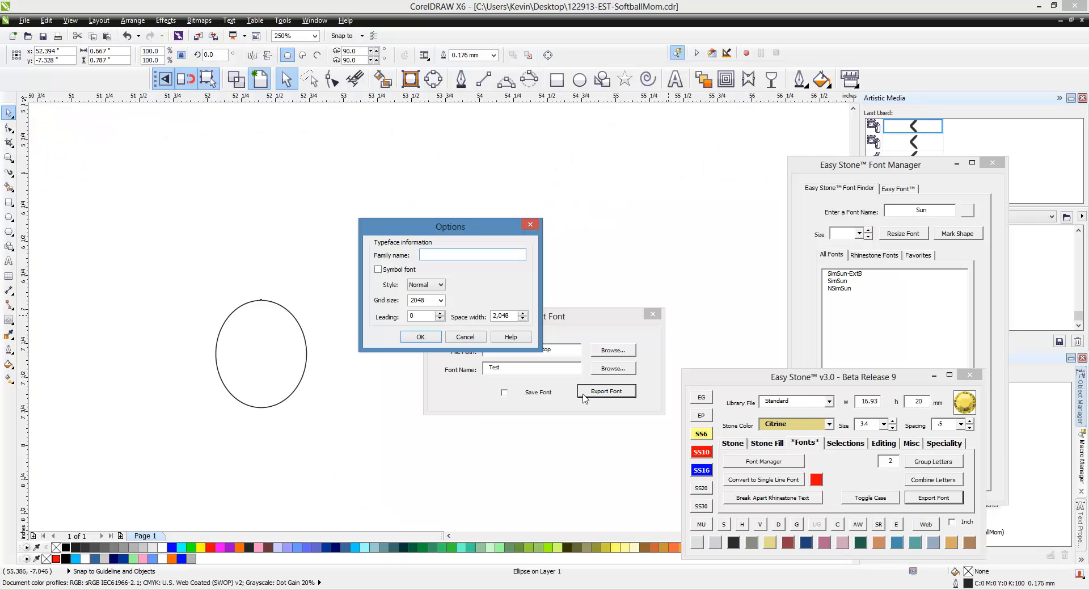
click(928, 589)
drag(518, 318, 491, 316)
text(500)
key(Return)
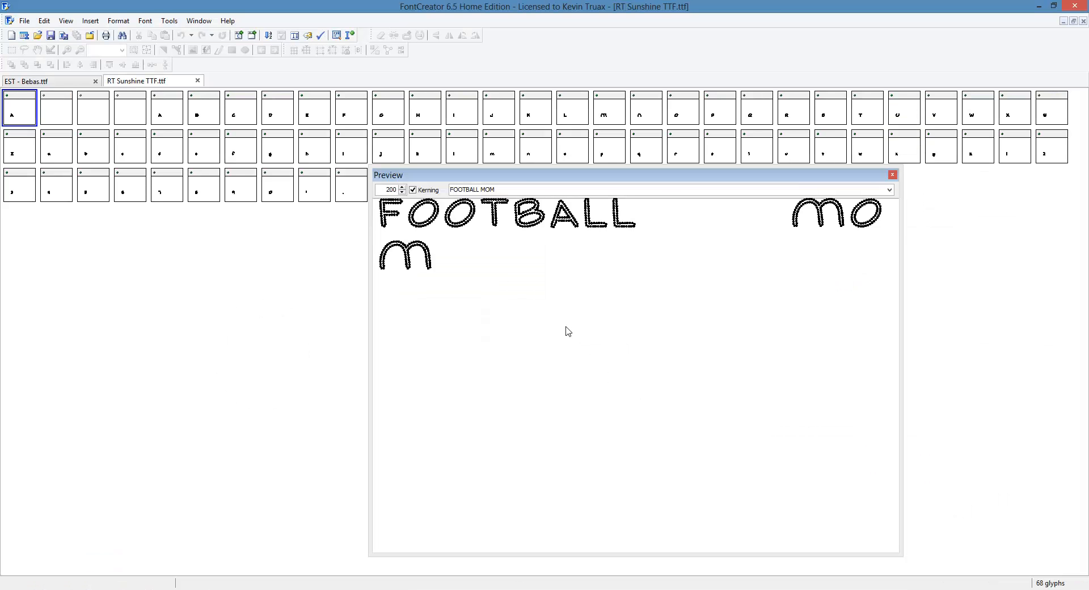
Open the empty space glyph $0003 in RT Sunshine TTF and narrow its advance width to about 210 units.
click(130, 122)
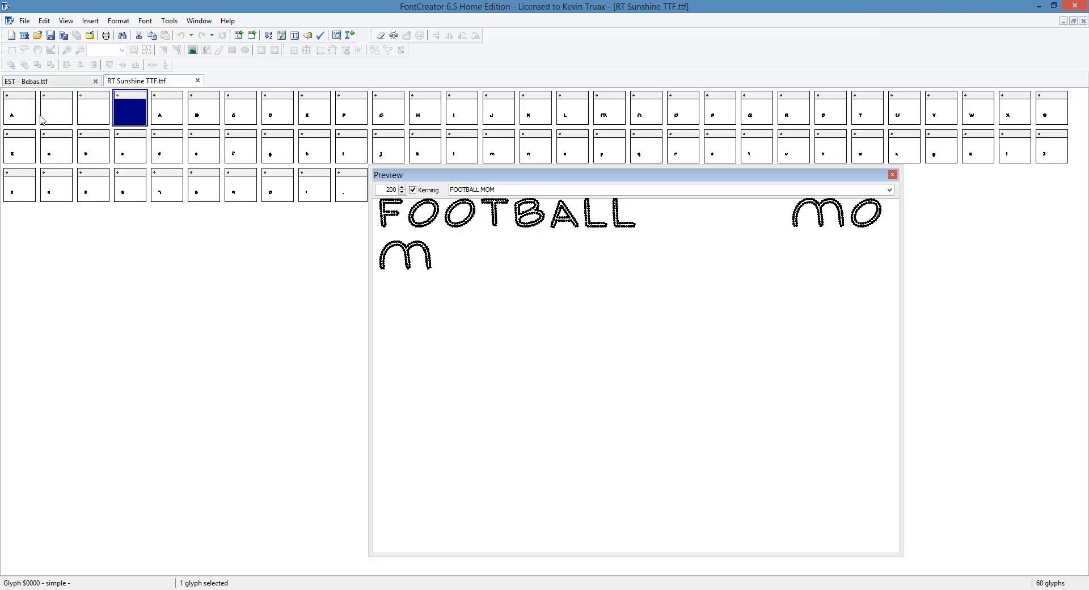
double_click(130, 110)
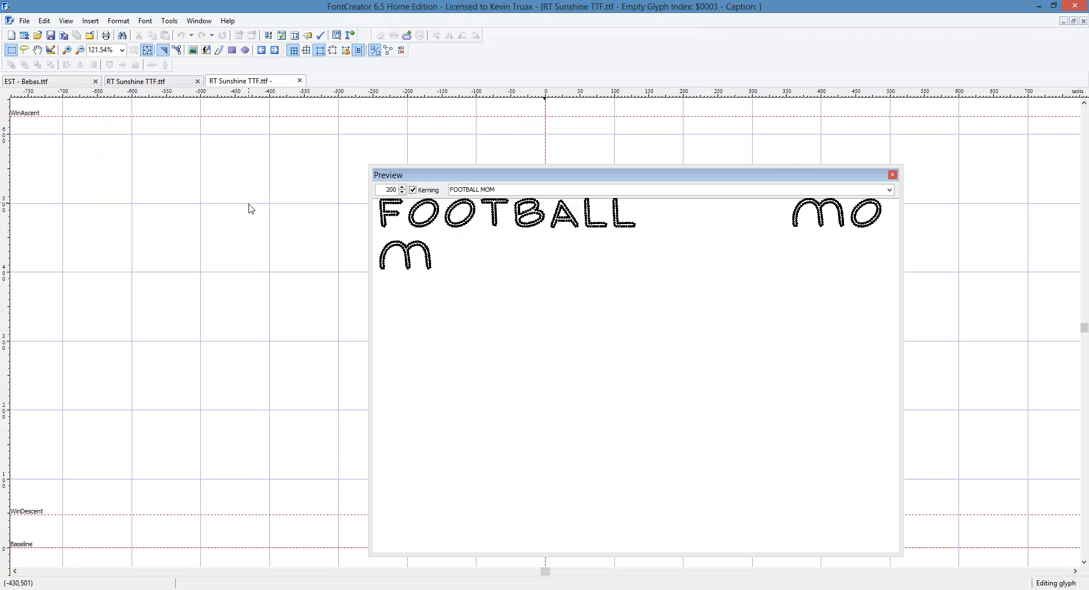
scroll(248, 218, down, 2)
scroll(245, 230, down, 1)
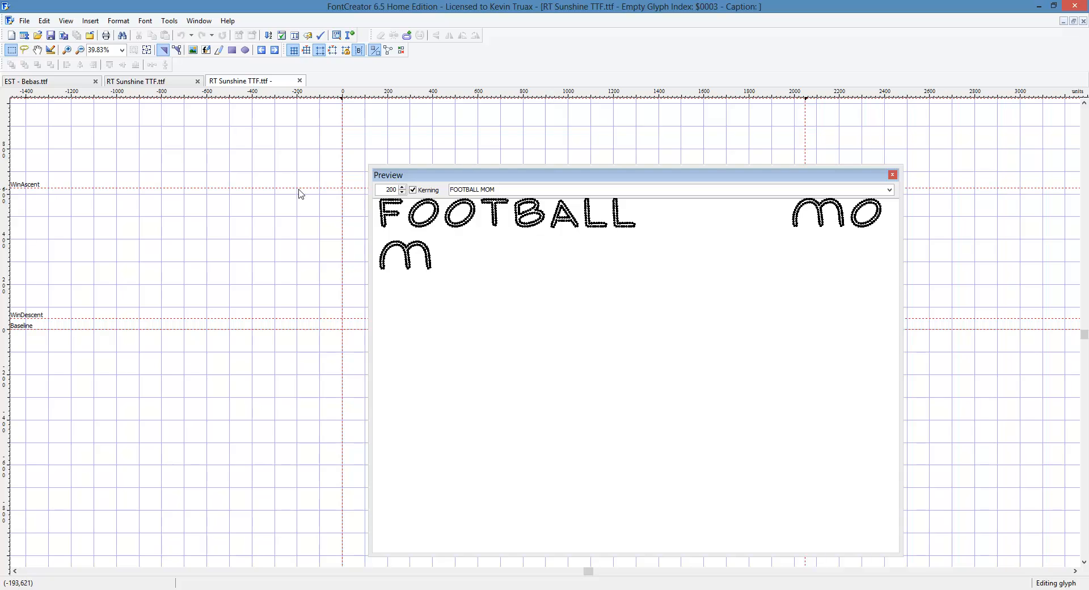
scroll(299, 192, down, 1)
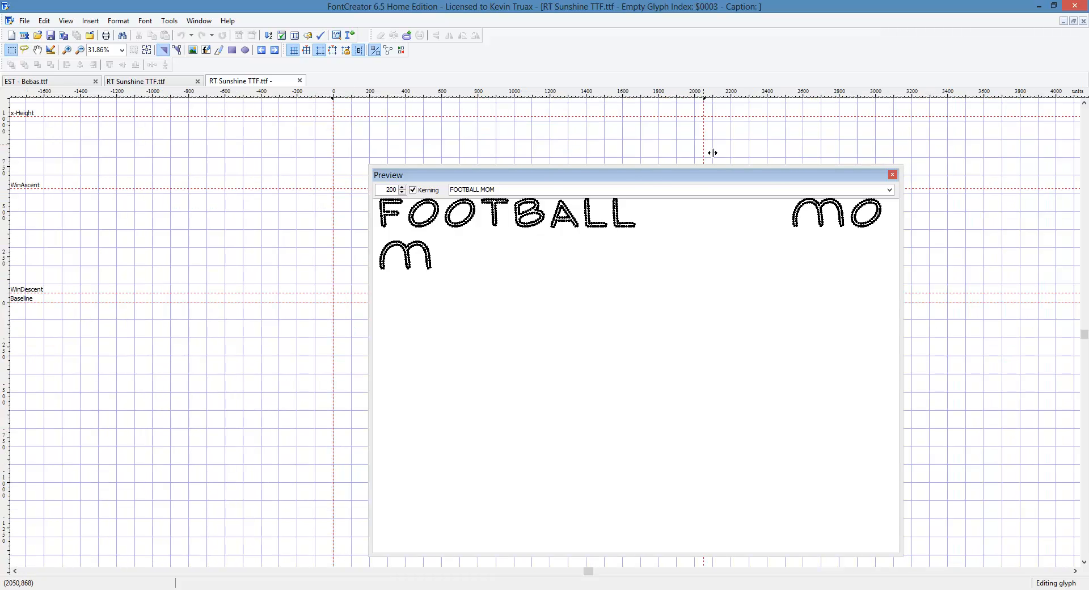
drag(712, 152, 537, 143)
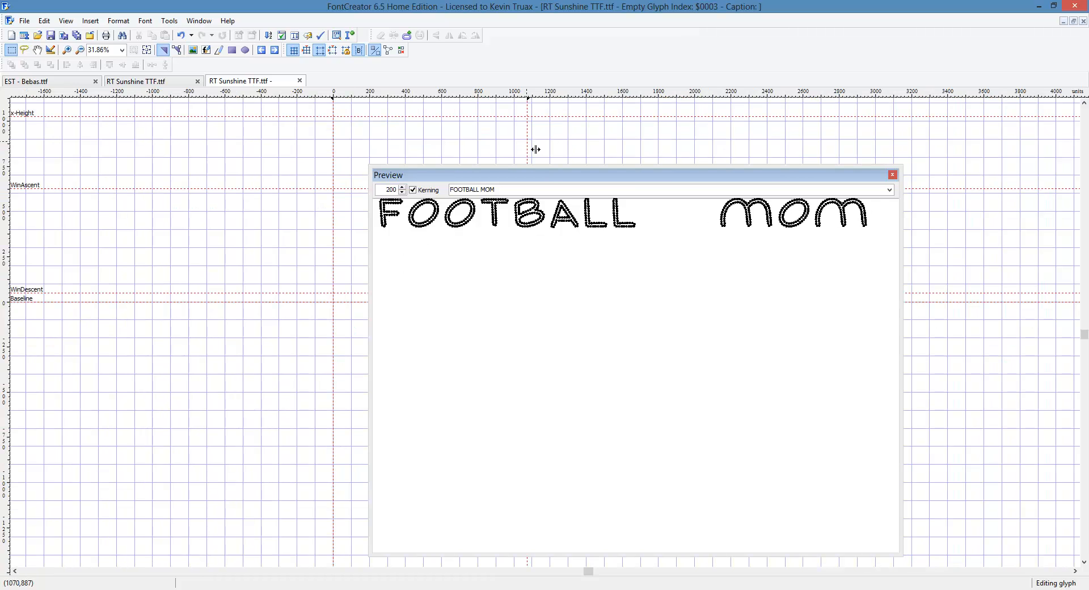
drag(536, 149, 404, 144)
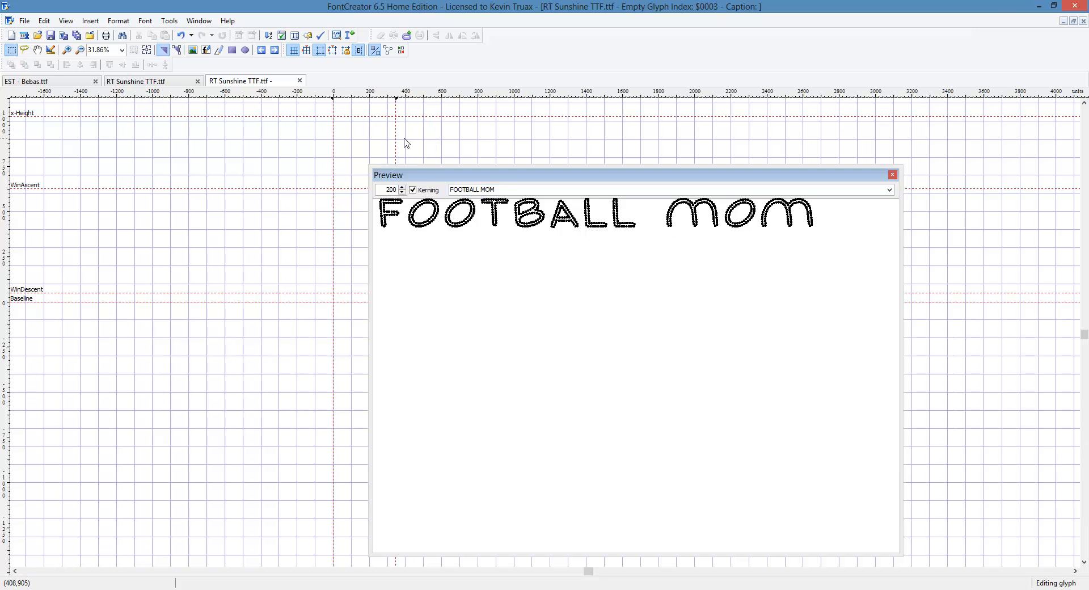
drag(404, 146, 381, 152)
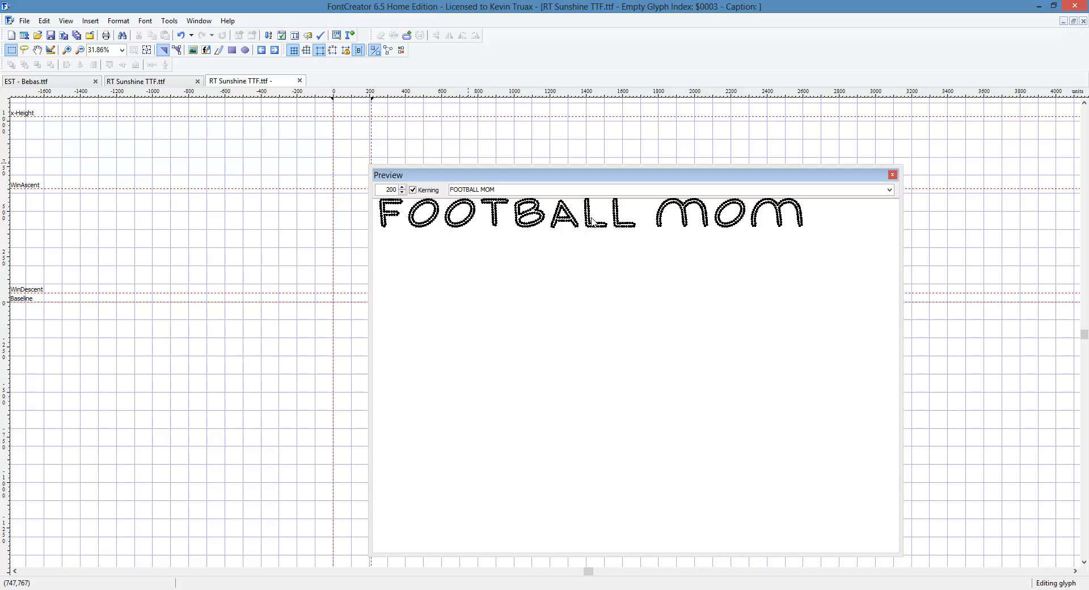
Run AutoMetrics on all glyphs with calculated white space of 35 before and 35 after characters, excluding empty glyphs.
click(170, 22)
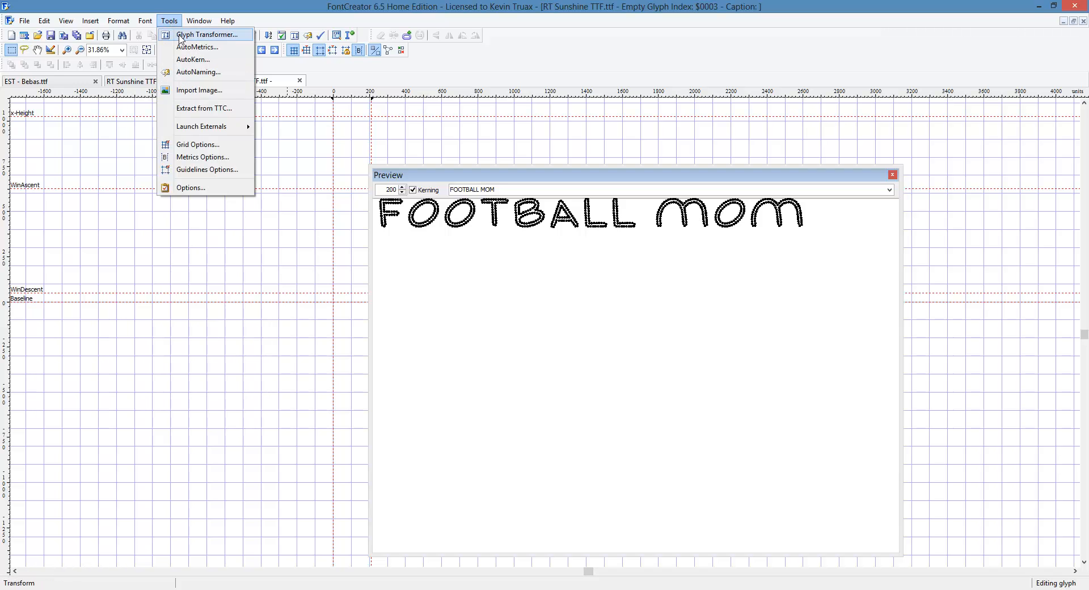
click(192, 48)
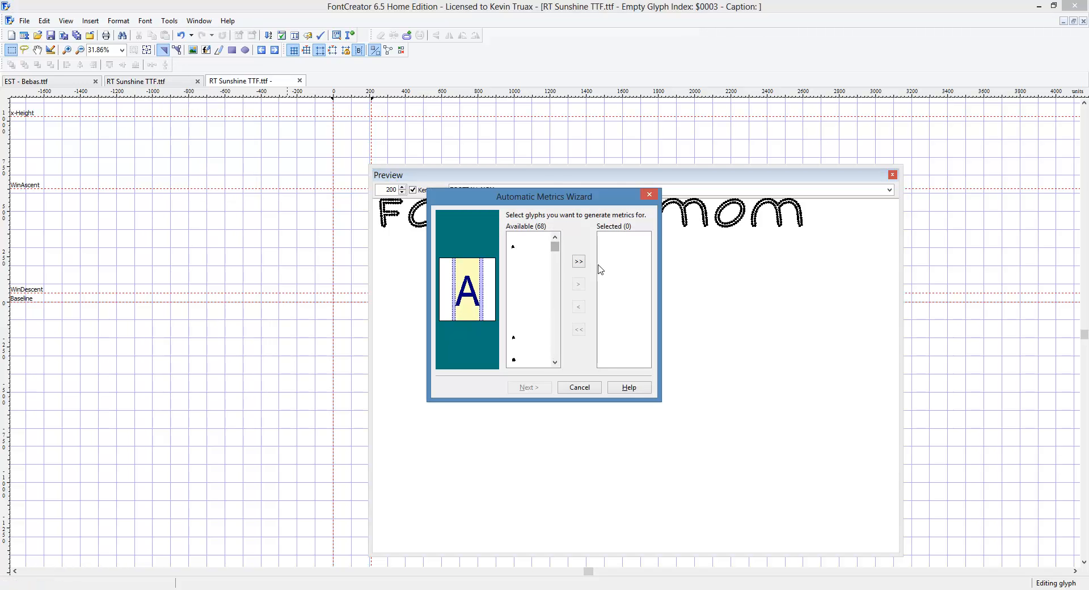
click(579, 262)
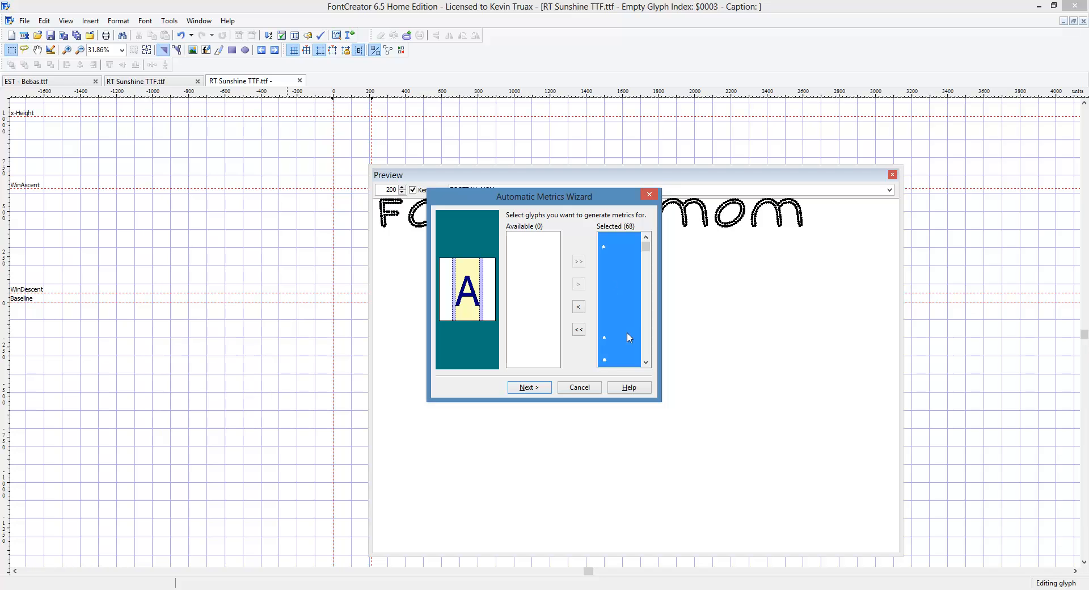
click(527, 387)
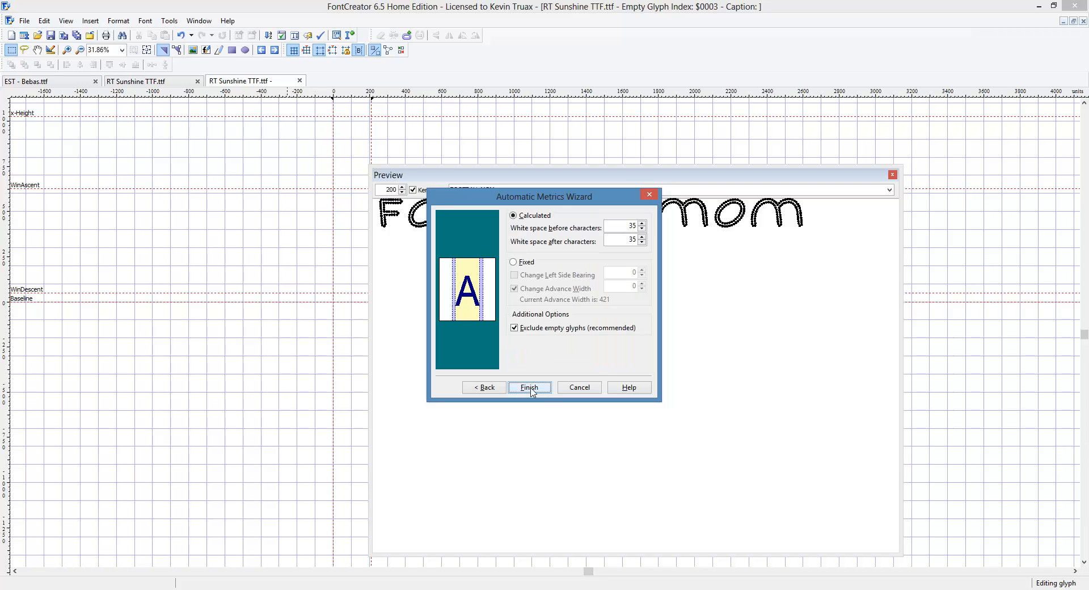
drag(573, 200, 235, 270)
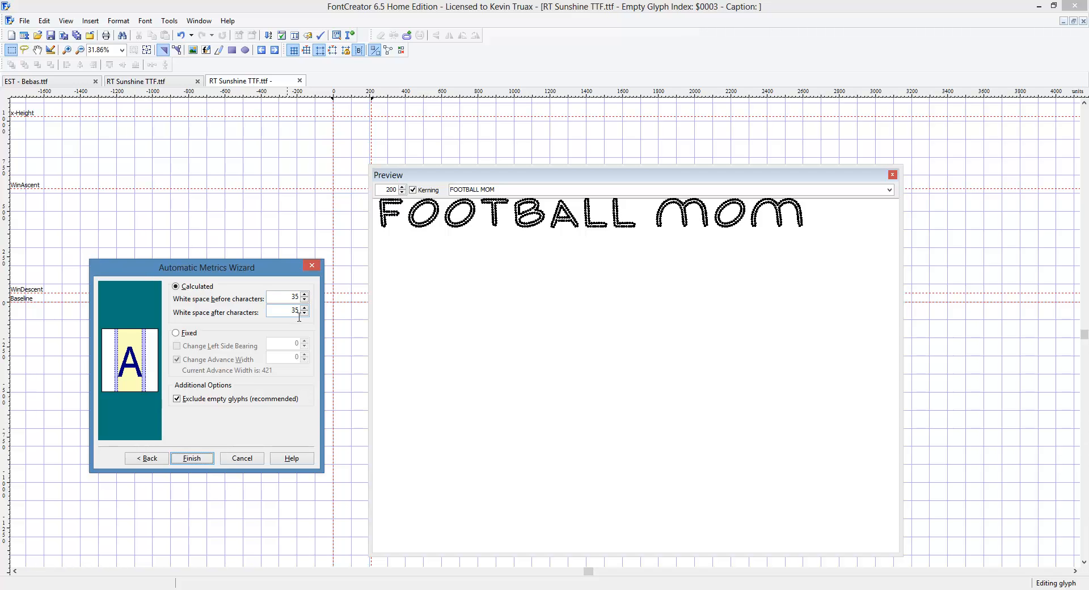
click(192, 459)
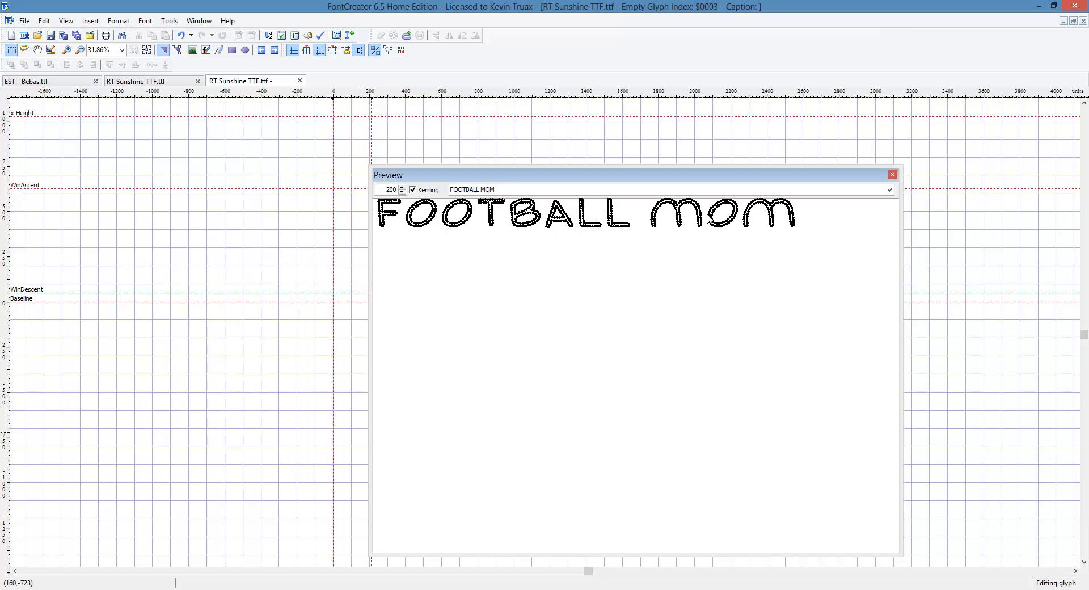
Regenerate the metrics of all glyphs with AutoMetrics, using calculated white space of 5 before and 5 after characters.
click(169, 20)
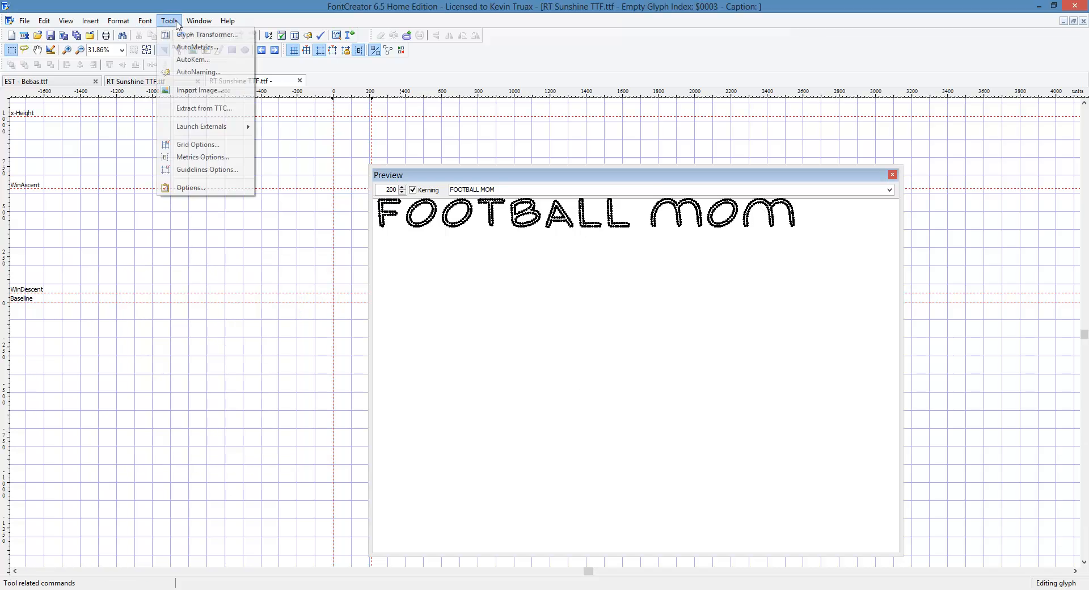
click(197, 51)
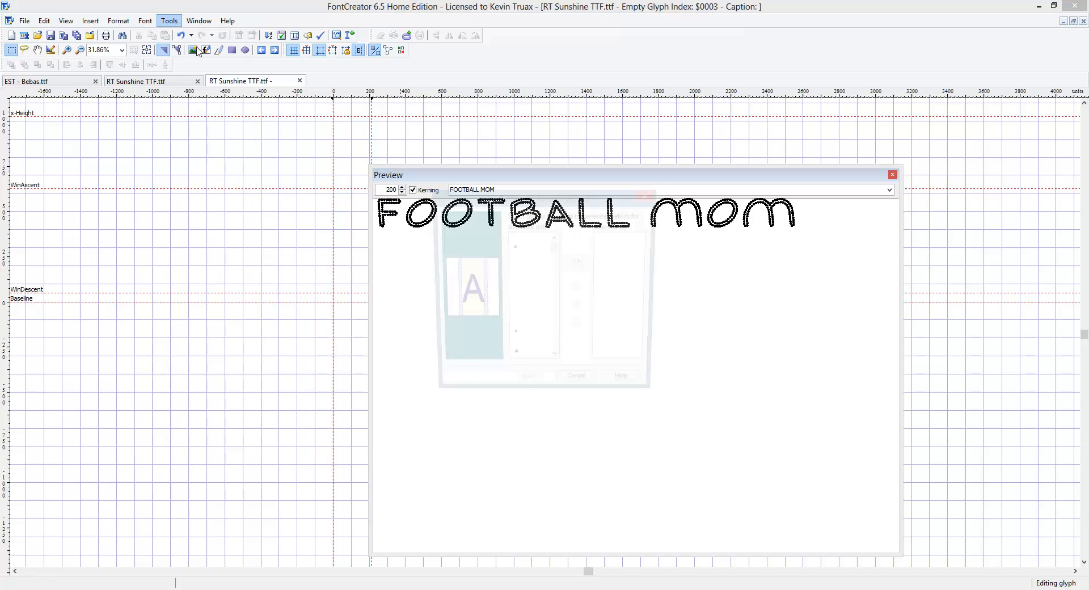
click(578, 261)
click(528, 388)
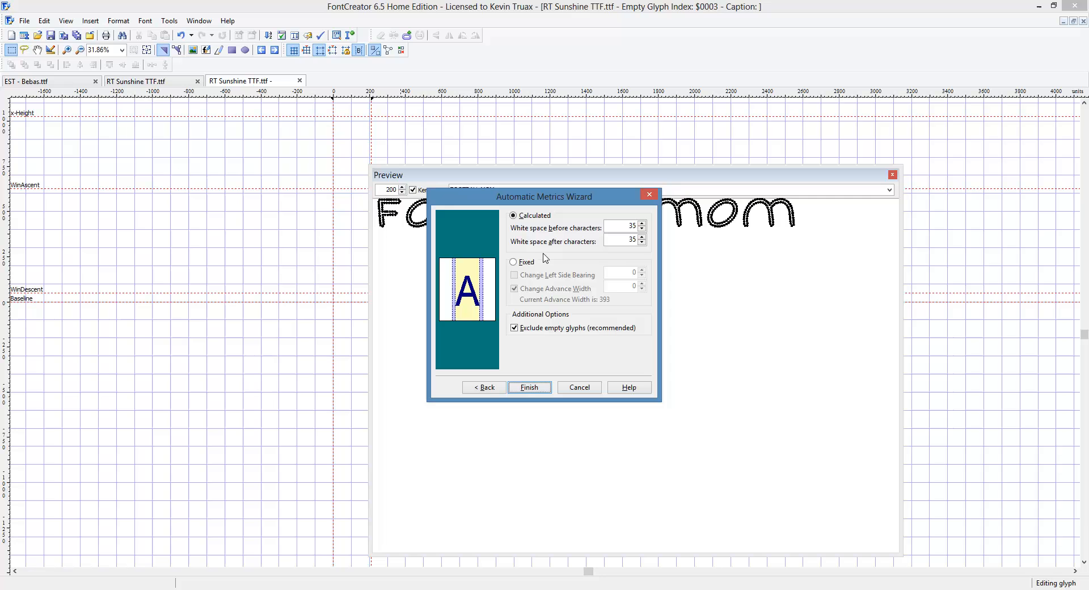
click(631, 226)
double_click(634, 244)
text(5)
drag(545, 197, 204, 257)
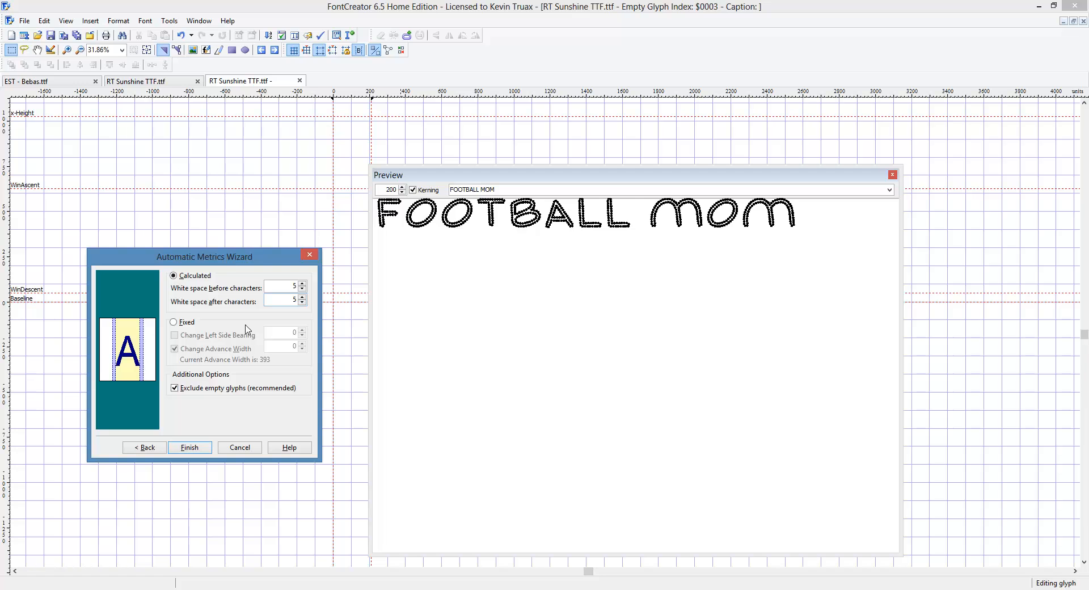
click(209, 451)
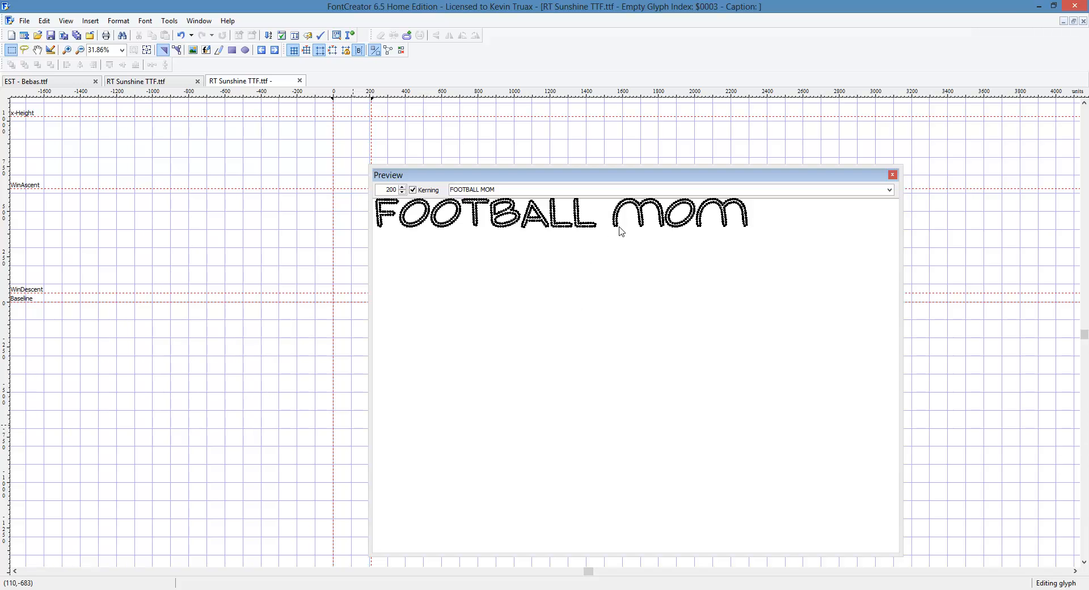
Preview the text "EAGLES MOM" to check the letter and word spacing.
click(431, 189)
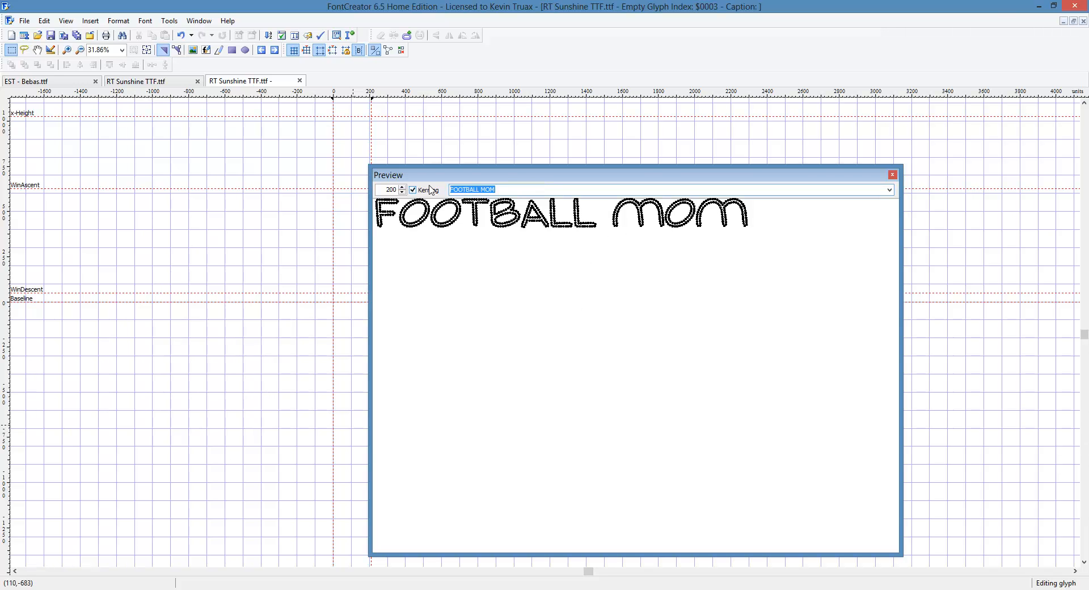
text(EGLES)
key(BackSpace)
key(BackSpace)
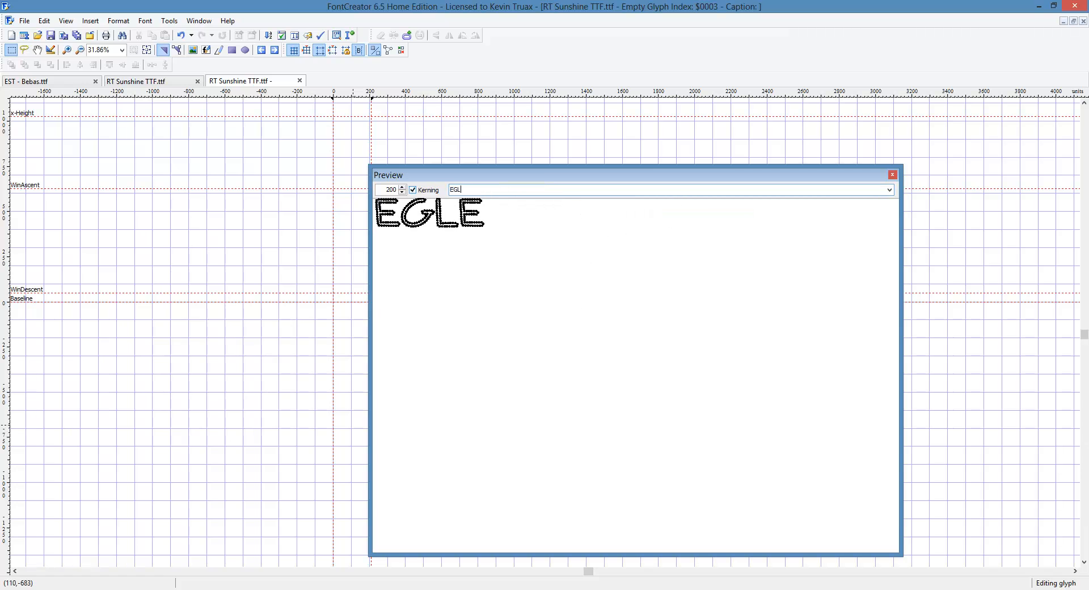
key(BackSpace)
key(BackSpace)
text(AGLE)
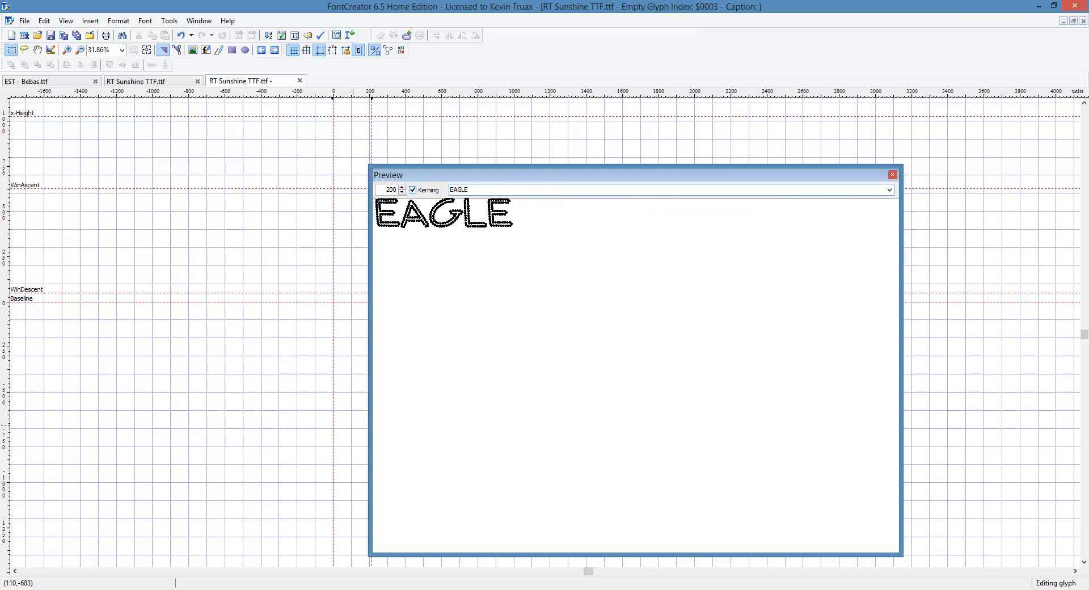
text(S MOM)
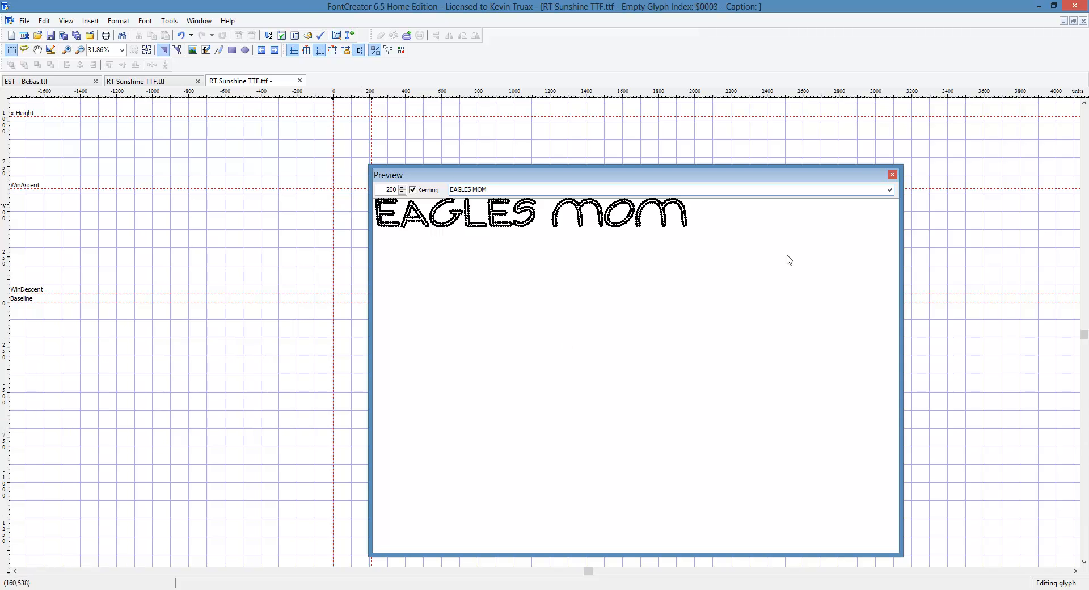
Close the preview and the space glyph's editor, and open the capital B glyph.
click(894, 176)
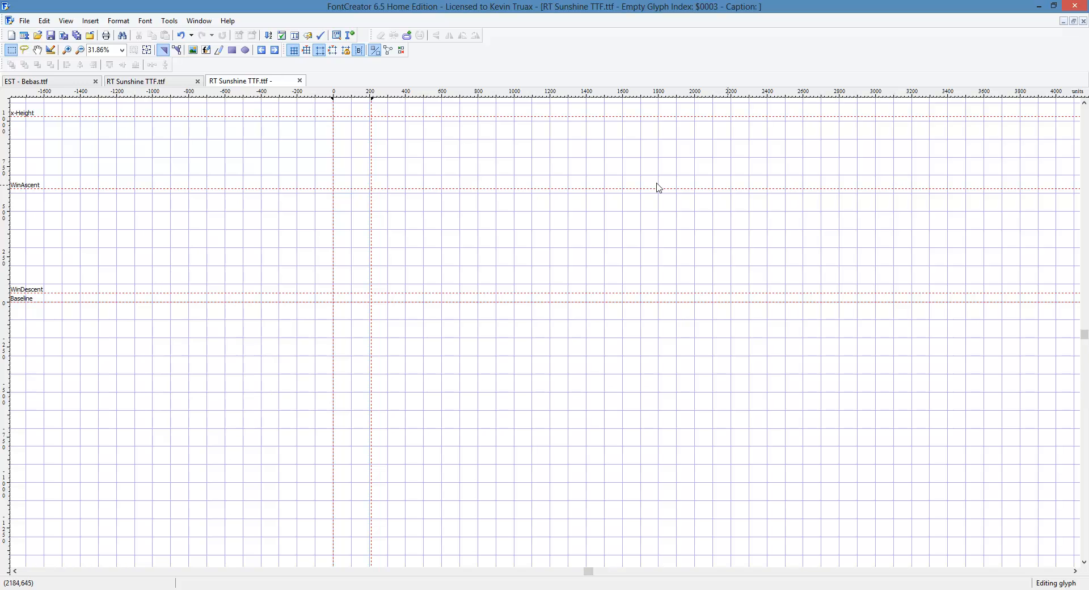
click(299, 80)
double_click(202, 113)
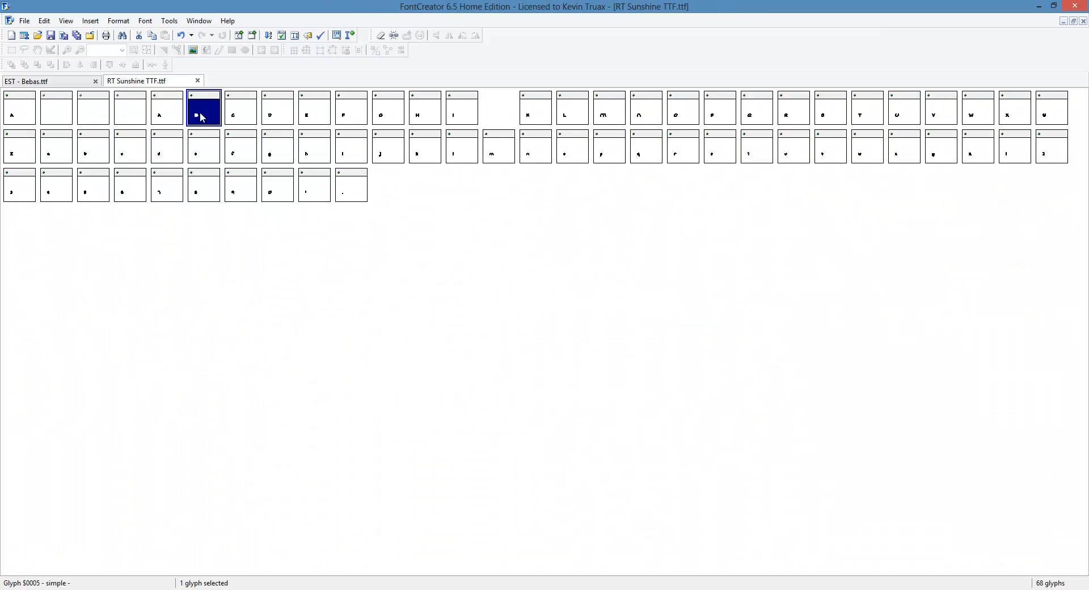